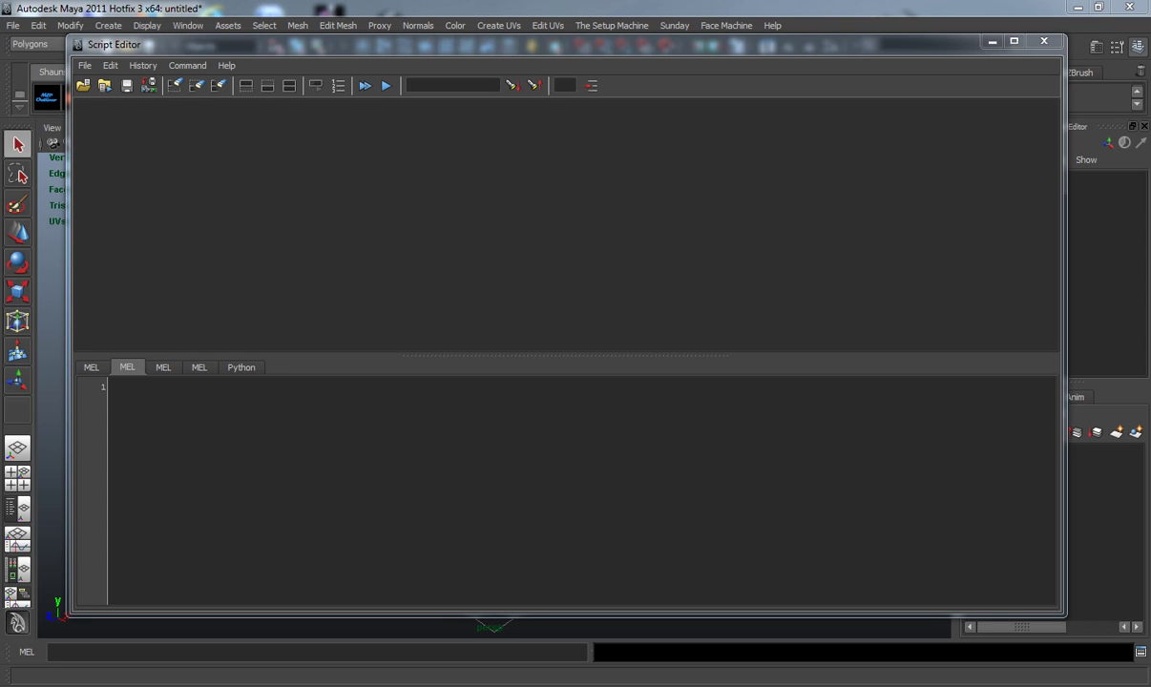
Step: Switch to the first MEL tab of the Script Editor and clear its history and input
{"action": "left_click", "coordinate": [92, 367]}
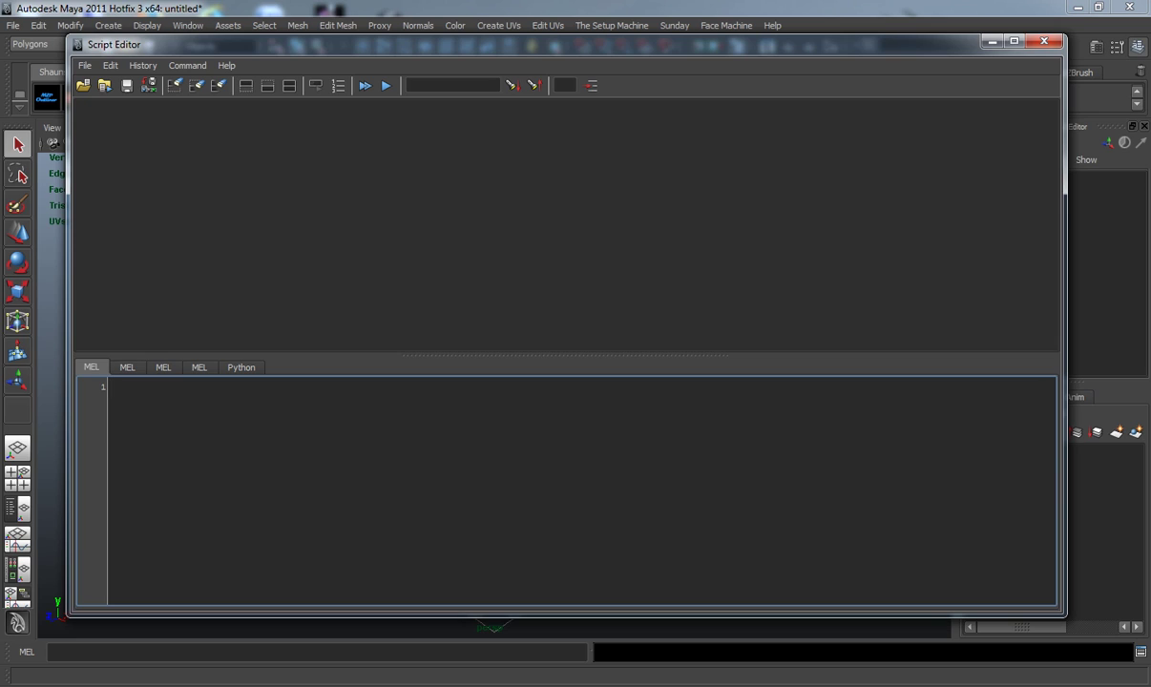
{"action": "left_click", "coordinate": [219, 85]}
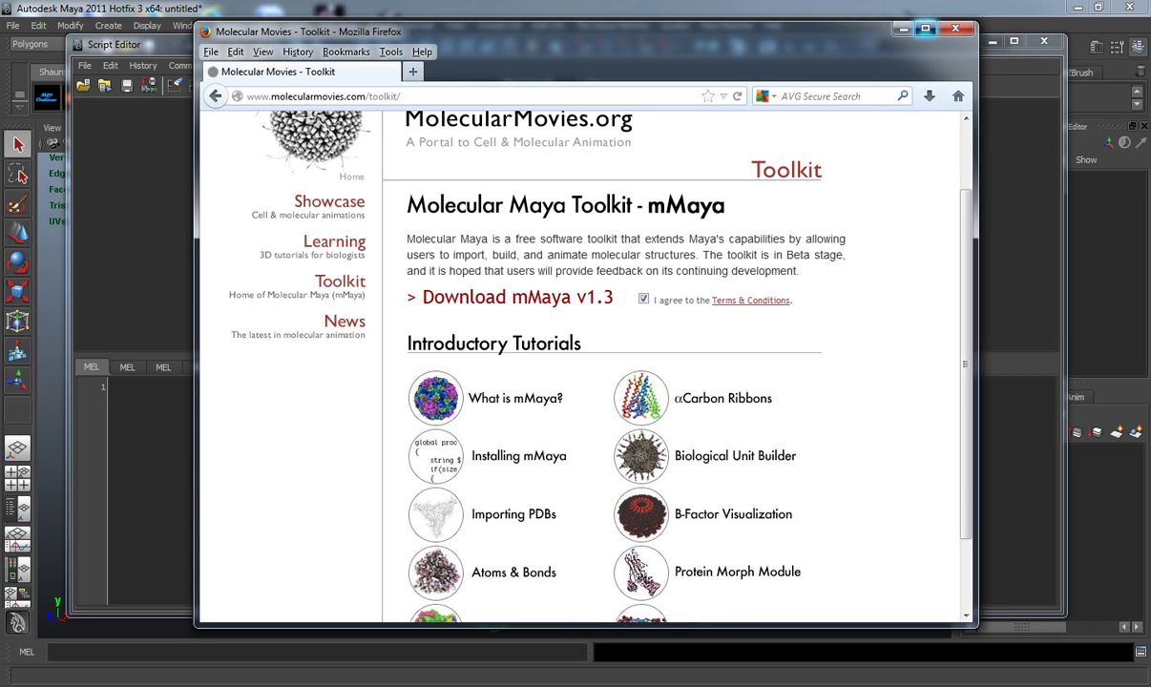
Step: In Firefox, request the mMaya v1.3 download and log in with the member username and account password
{"action": "double_click", "coordinate": [849, 28]}
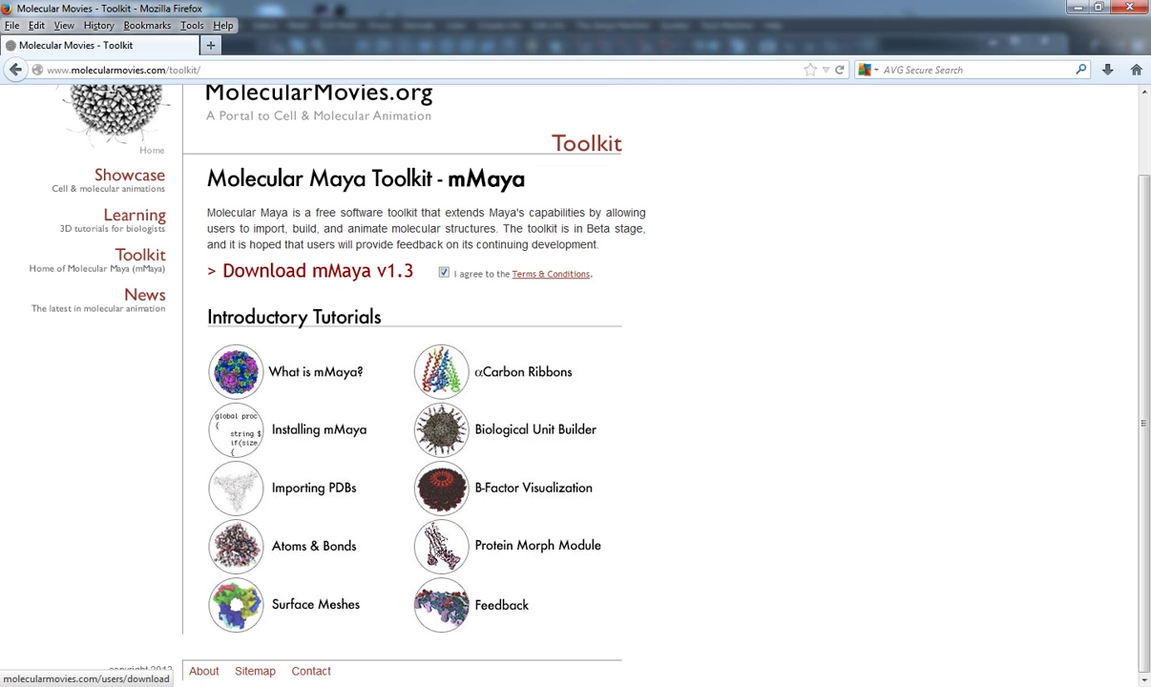
{"action": "left_click", "coordinate": [317, 271]}
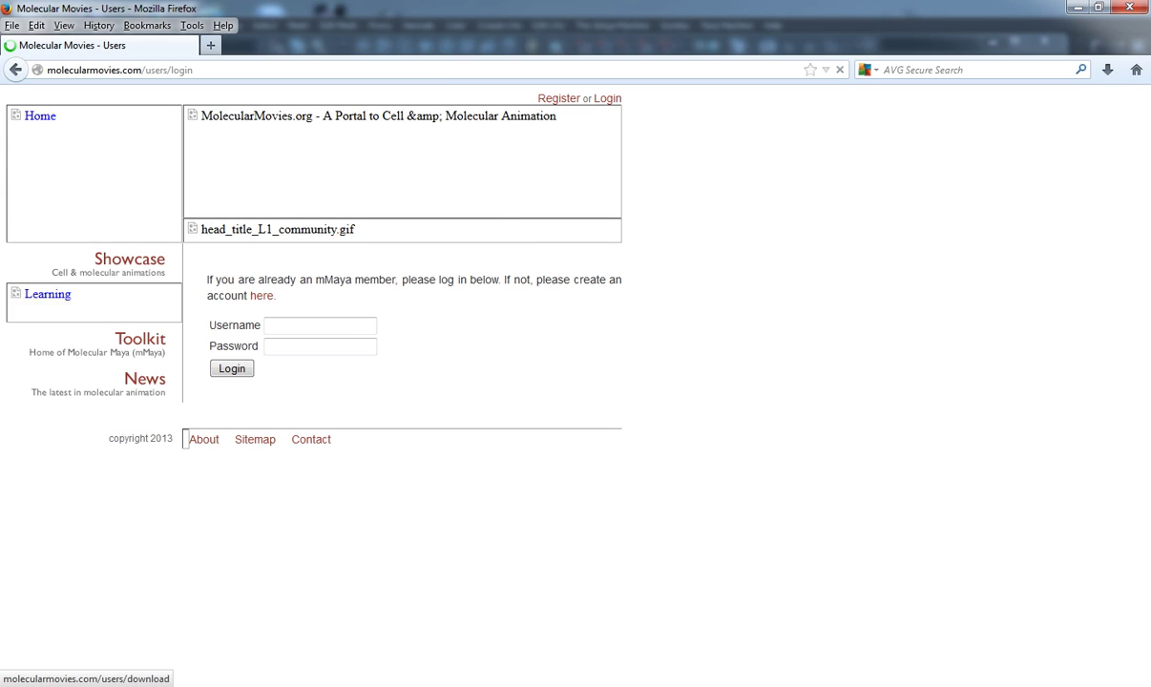
{"action": "left_click", "coordinate": [319, 325]}
{"action": "type", "text": "fusedgore"}
{"action": "key", "text": "Tab"}
{"action": "type", "text": "•••••••"}
{"action": "key", "text": "Return"}
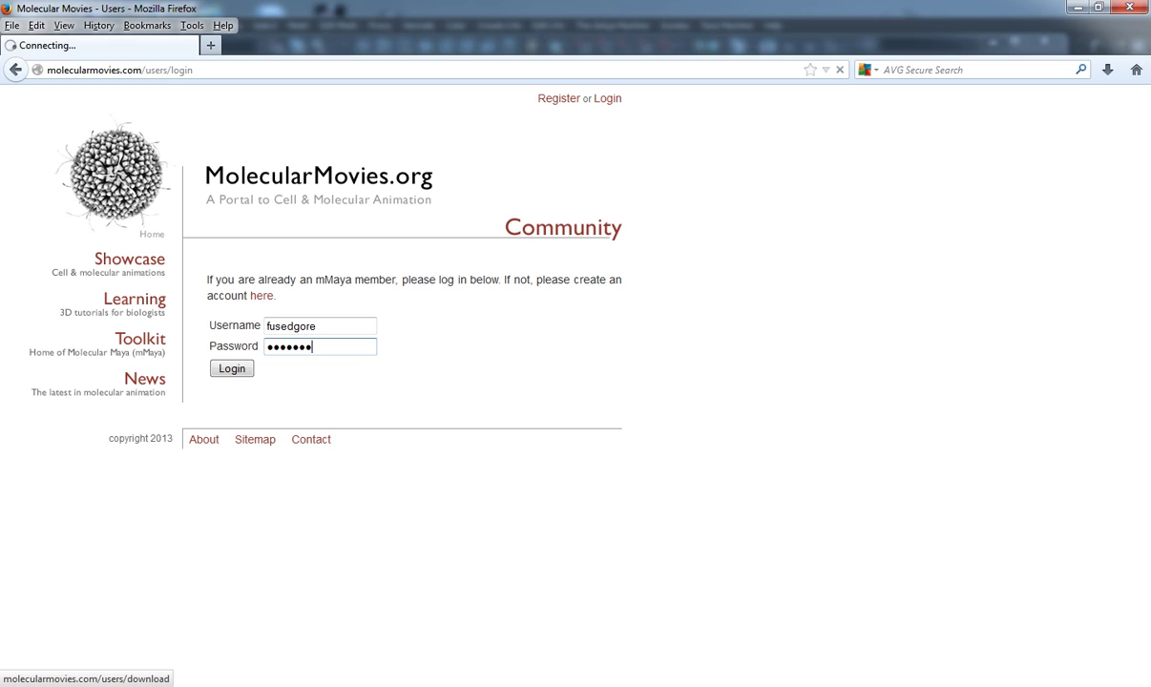
{"action": "left_click", "coordinate": [232, 368]}
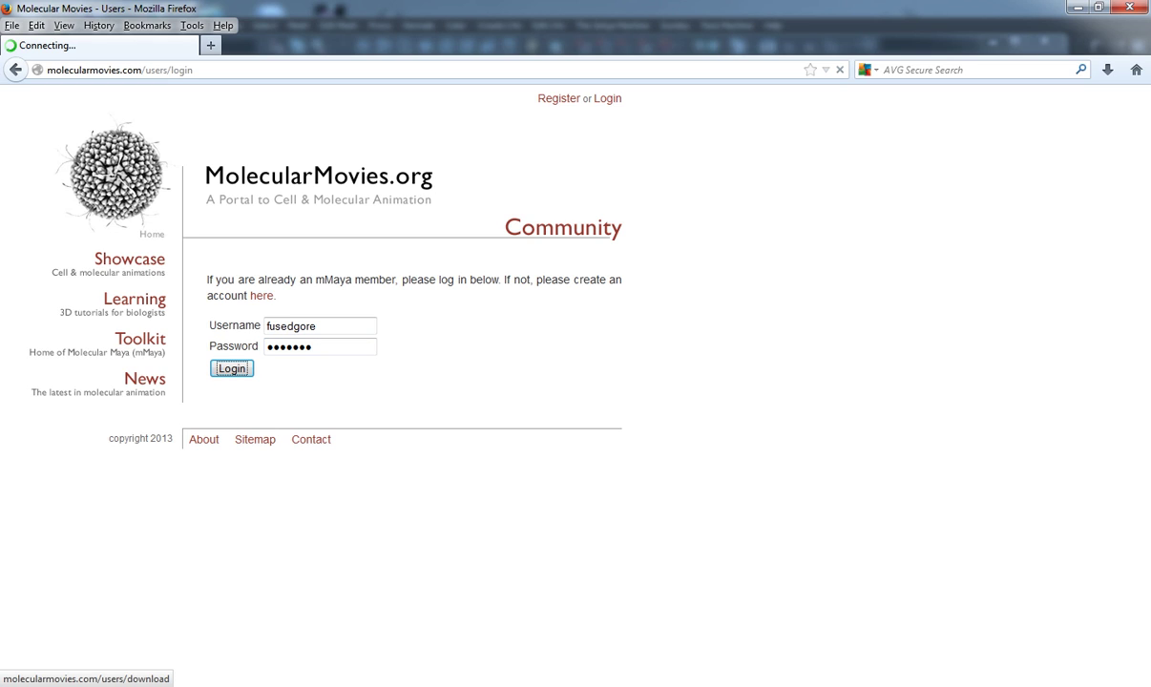
Step: Copy the mMaya install script from the download page and paste it into Maya's Script Editor in the first MEL tab
{"action": "scroll", "coordinate": [576, 385], "scroll_direction": "down", "scroll_amount": 2}
{"action": "scroll", "coordinate": [575, 385], "scroll_direction": "up", "scroll_amount": 2}
{"action": "left_click_drag", "start_coordinate": [398, 397], "coordinate": [209, 340]}
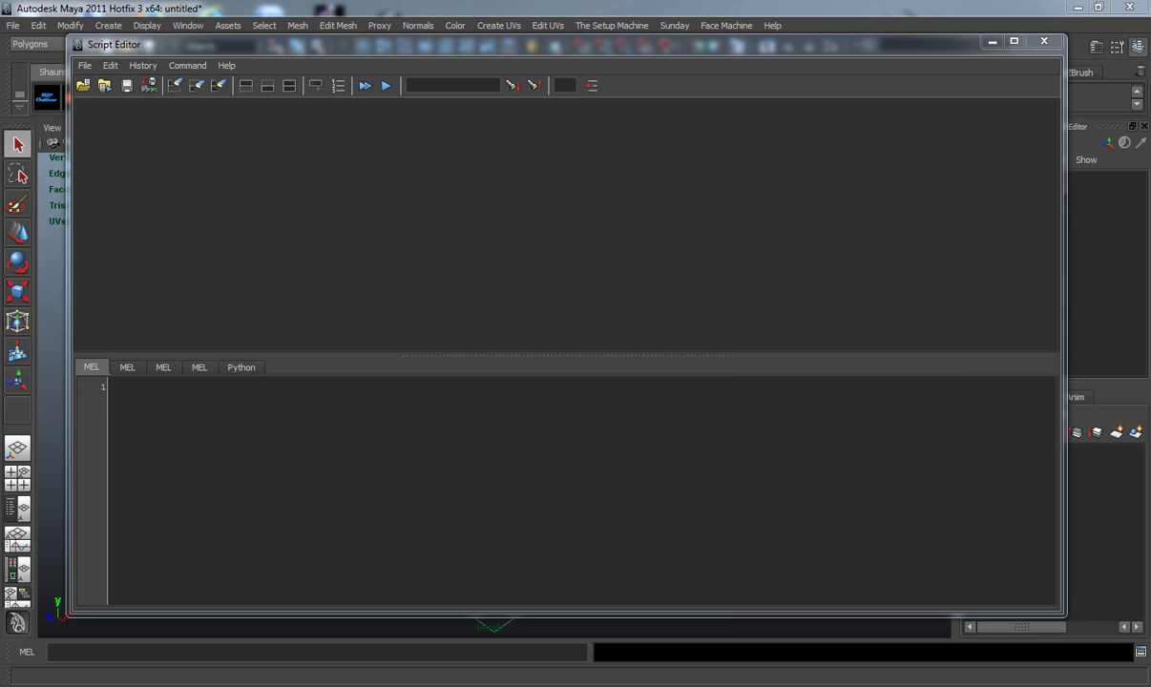
{"action": "key", "text": "ctrl+v"}
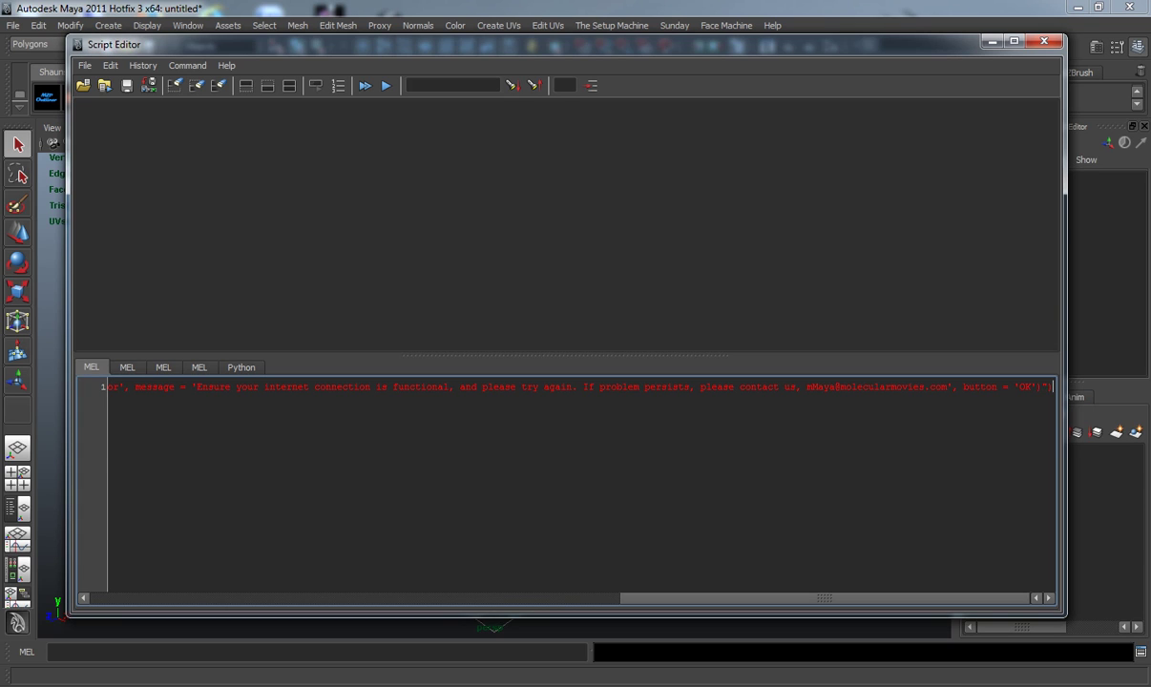
Step: Add the whole pasted install script to the Shauns shelf as a MEL command and close the Script Editor
{"action": "left_click_drag", "start_coordinate": [566, 44], "coordinate": [598, 123]}
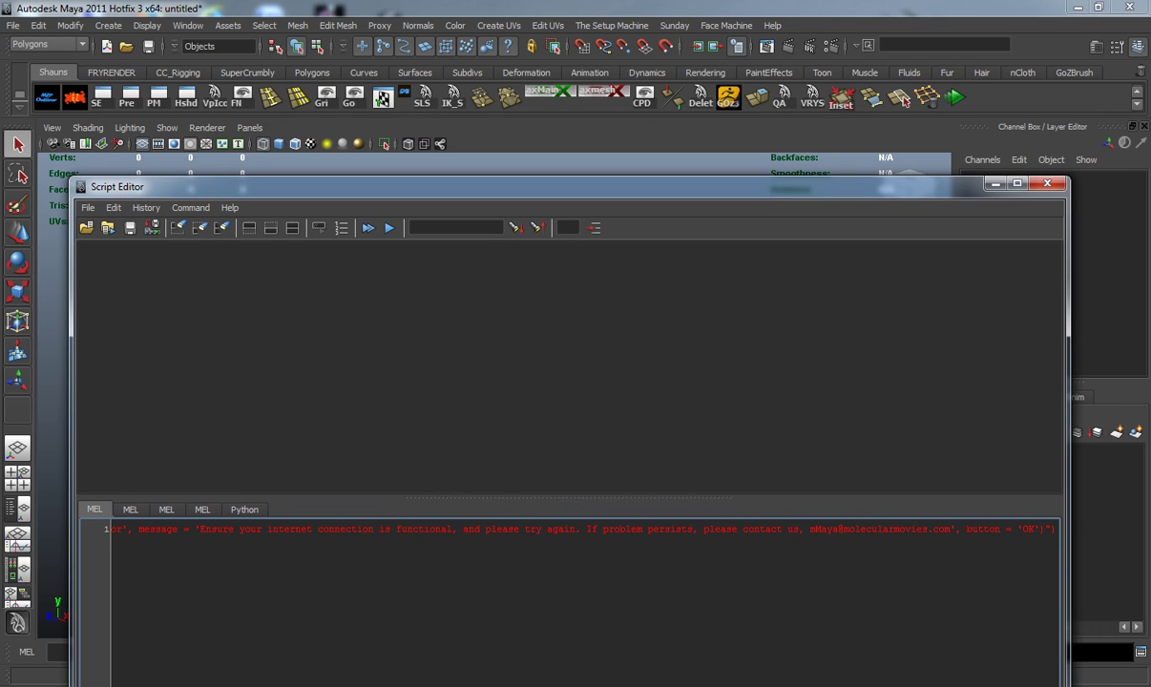
{"action": "key", "text": "ctrl+a"}
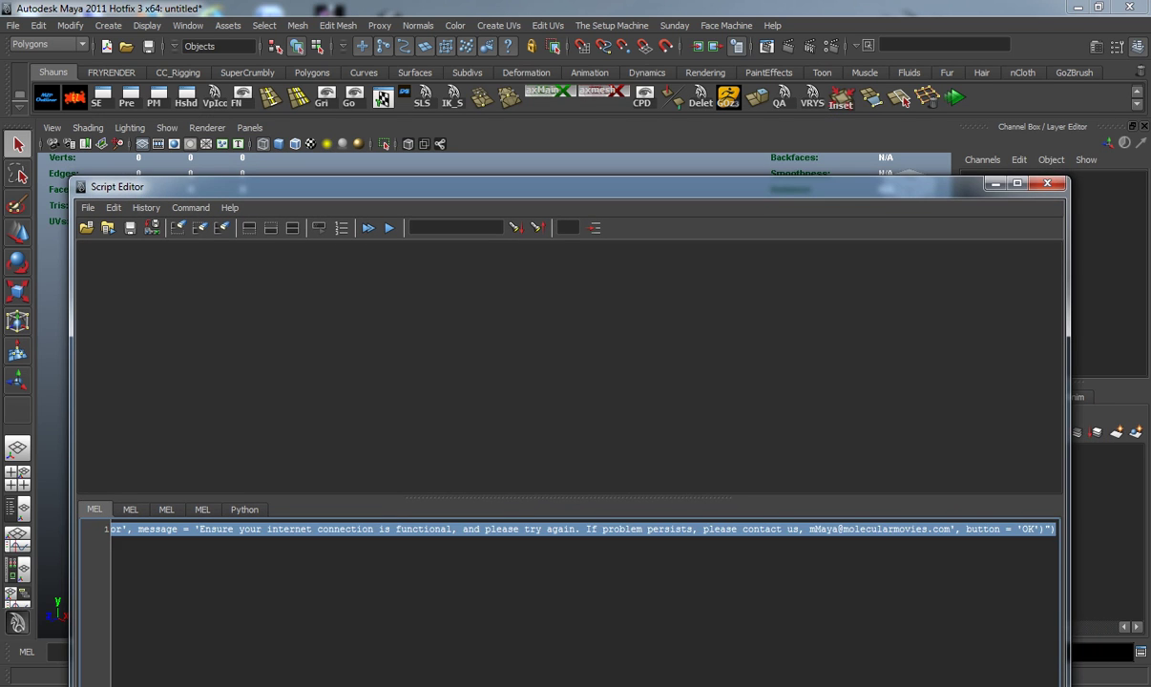
{"action": "middle_click_drag", "start_coordinate": [572, 529], "coordinate": [995, 95]}
{"action": "left_click", "coordinate": [1046, 183]}
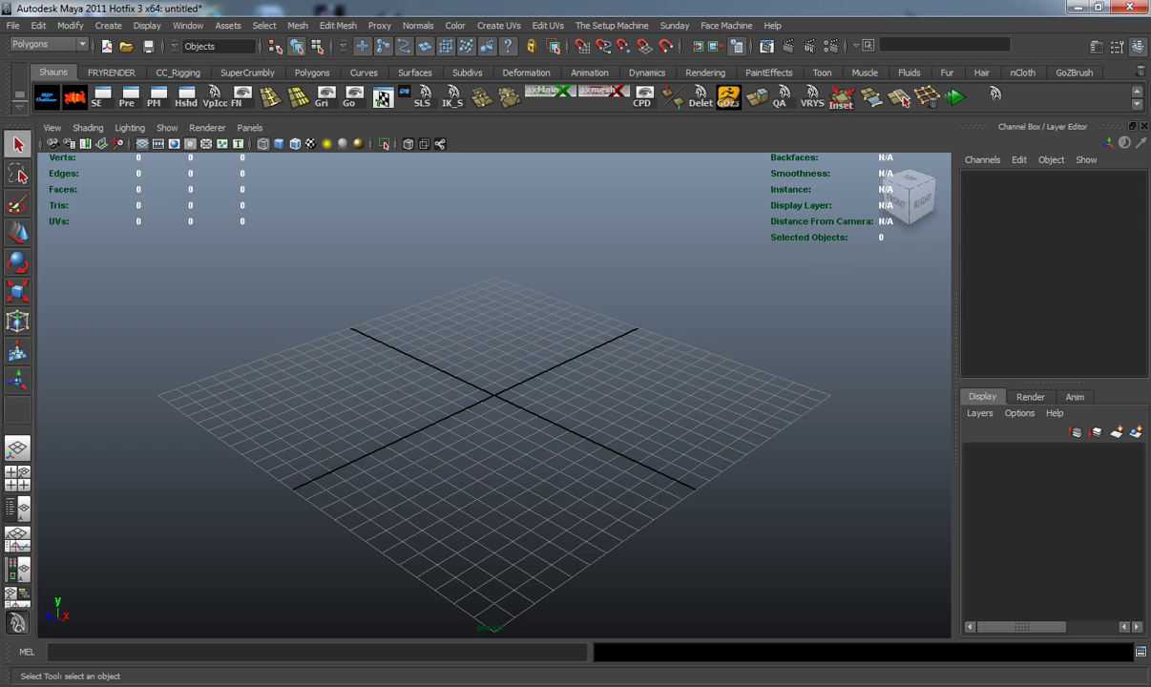
Step: Run the new shelf command to install mMaya in the recommended scripts folder and have the userSetup.mel line added automatically
{"action": "left_click", "coordinate": [955, 95]}
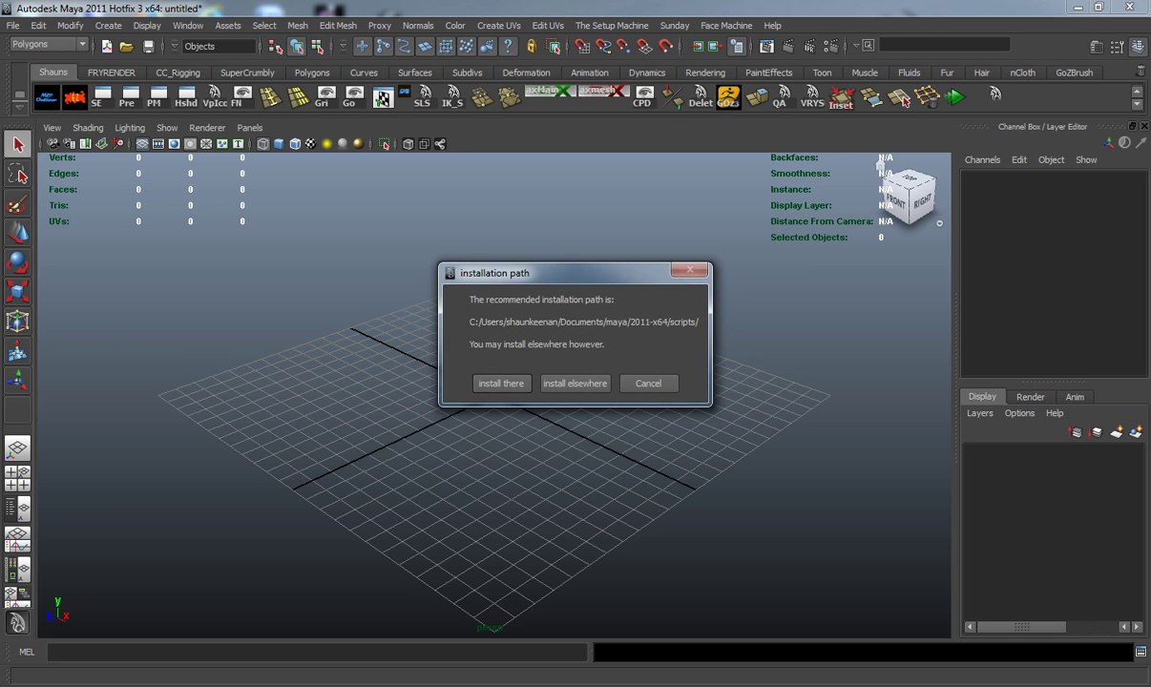
{"action": "left_click_drag", "start_coordinate": [573, 273], "coordinate": [545, 264]}
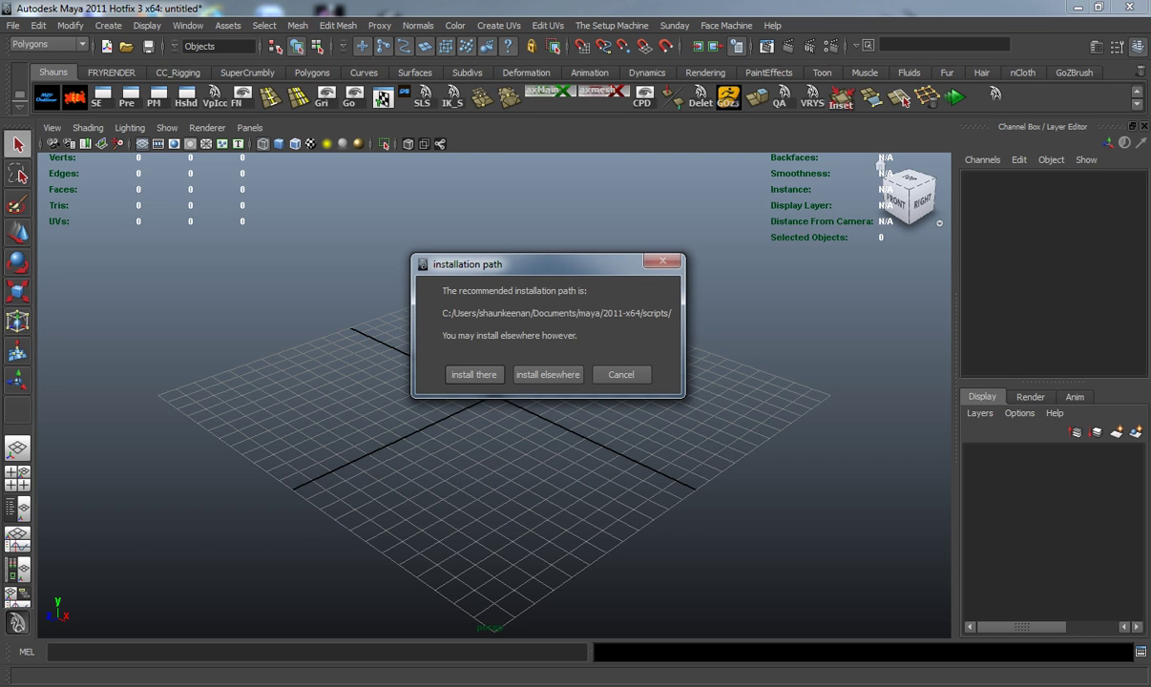
{"action": "key", "text": "Return"}
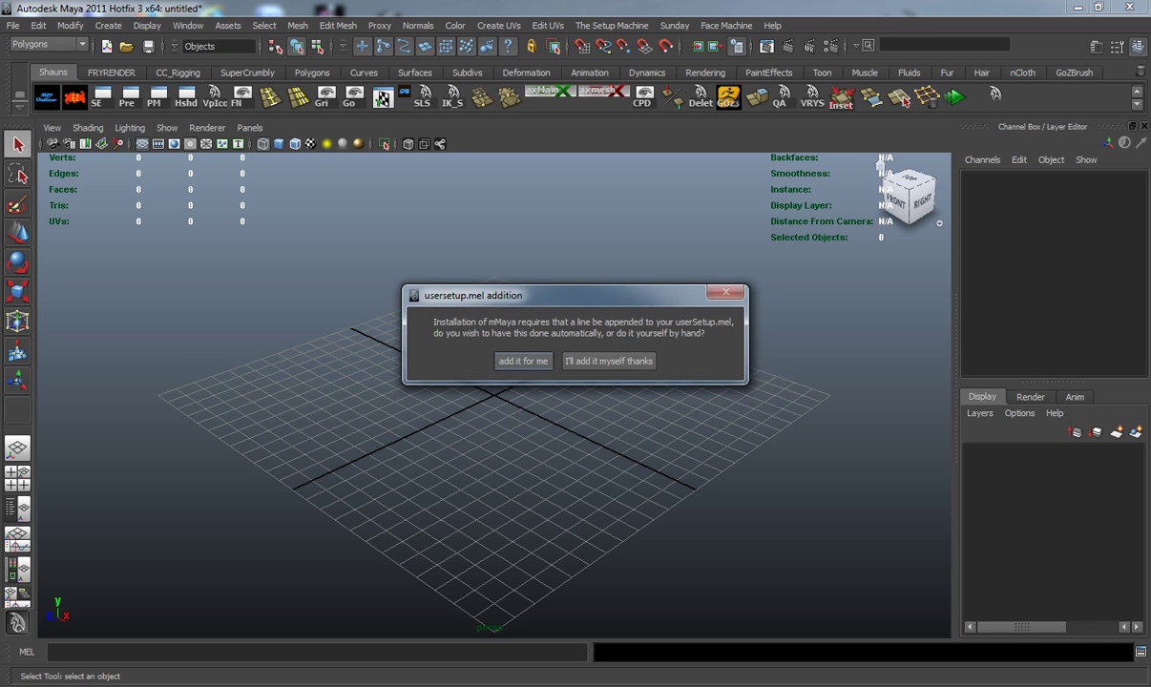
{"action": "key", "text": "Return"}
{"action": "key", "text": "Return"}
{"action": "key", "text": "Return"}
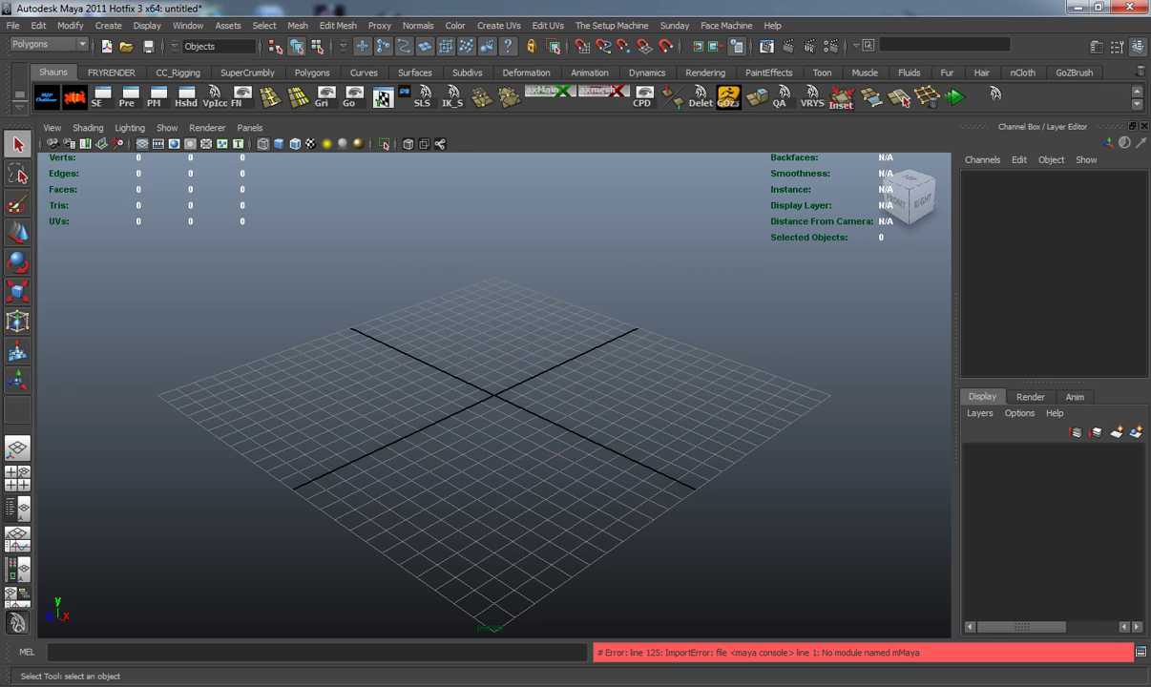
{"action": "left_click_drag", "start_coordinate": [494, 395], "coordinate": [534, 370], "text": "alt"}
{"action": "key", "text": "w"}
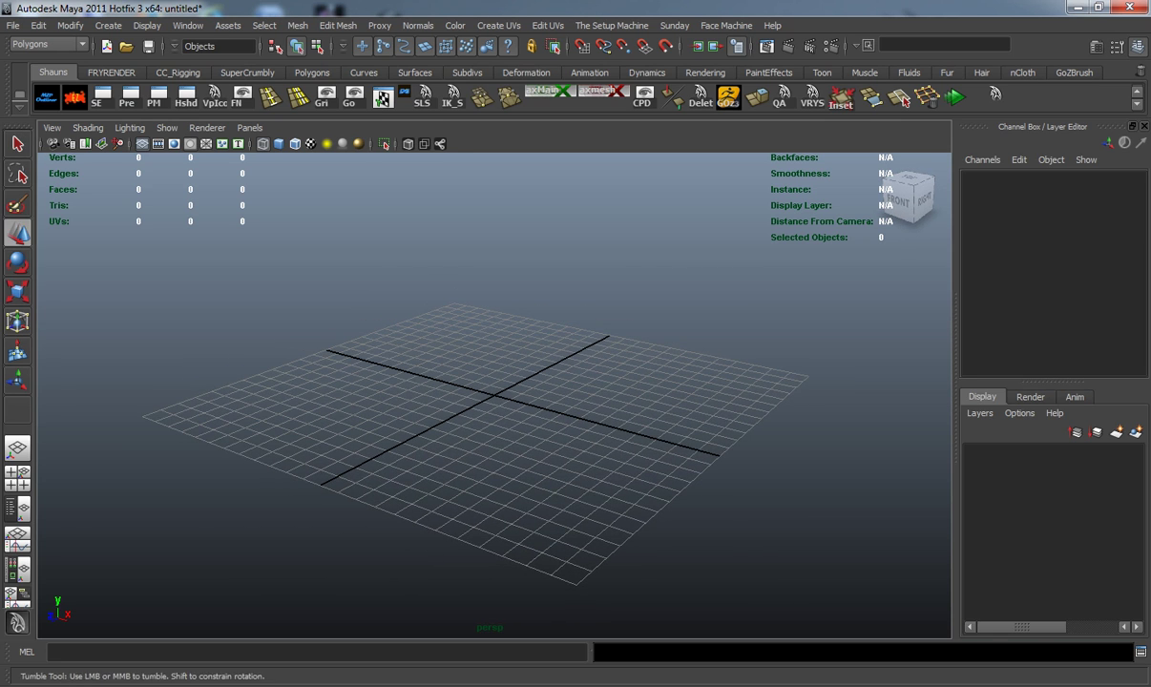
{"action": "middle_click_drag", "start_coordinate": [494, 395], "coordinate": [494, 429], "text": "alt"}
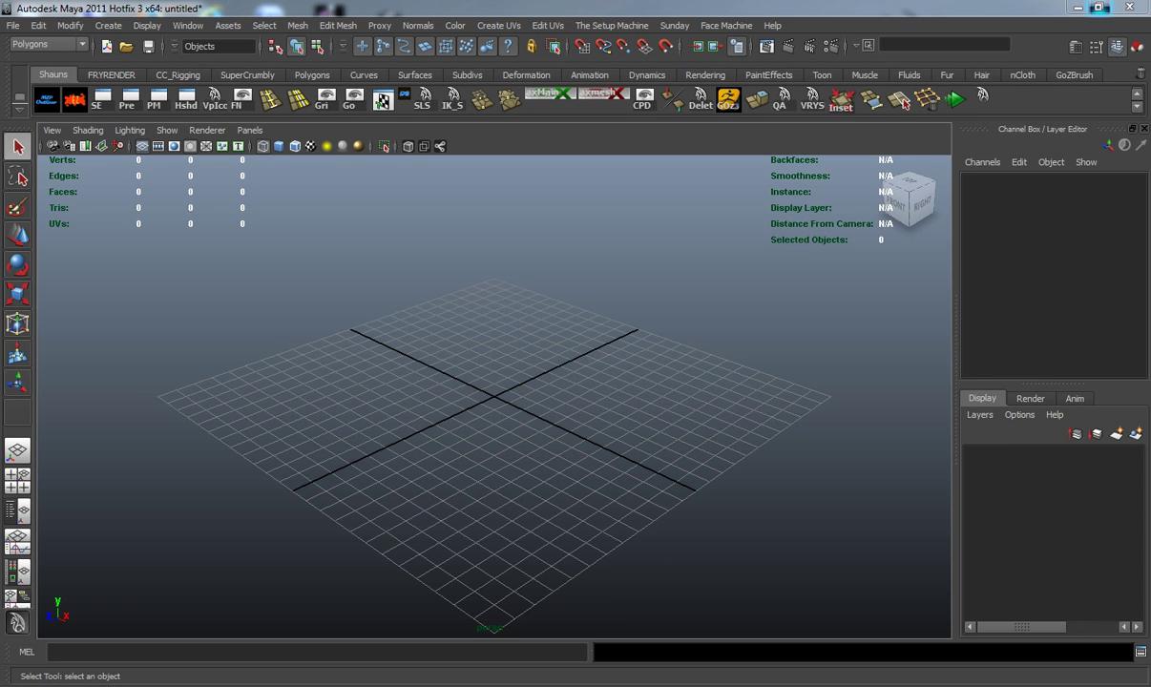
Step: Open the mMaya Molecule Editor
{"action": "left_click_drag", "start_coordinate": [494, 396], "coordinate": [505, 392], "text": "alt"}
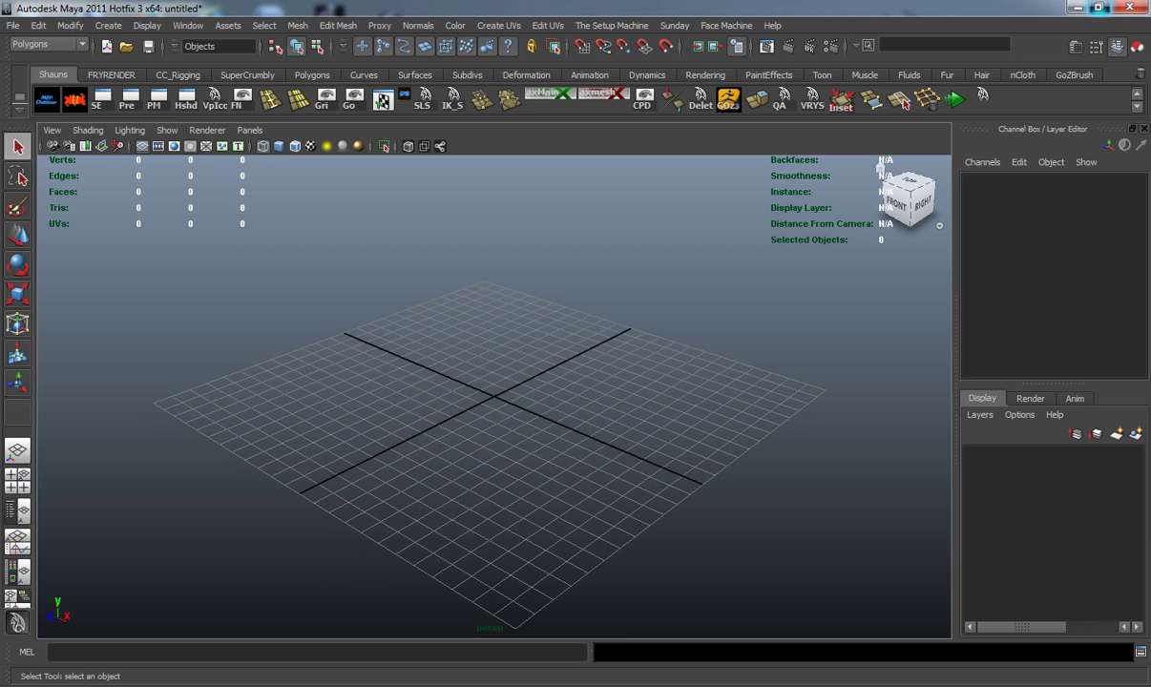
{"action": "left_click", "coordinate": [1135, 46]}
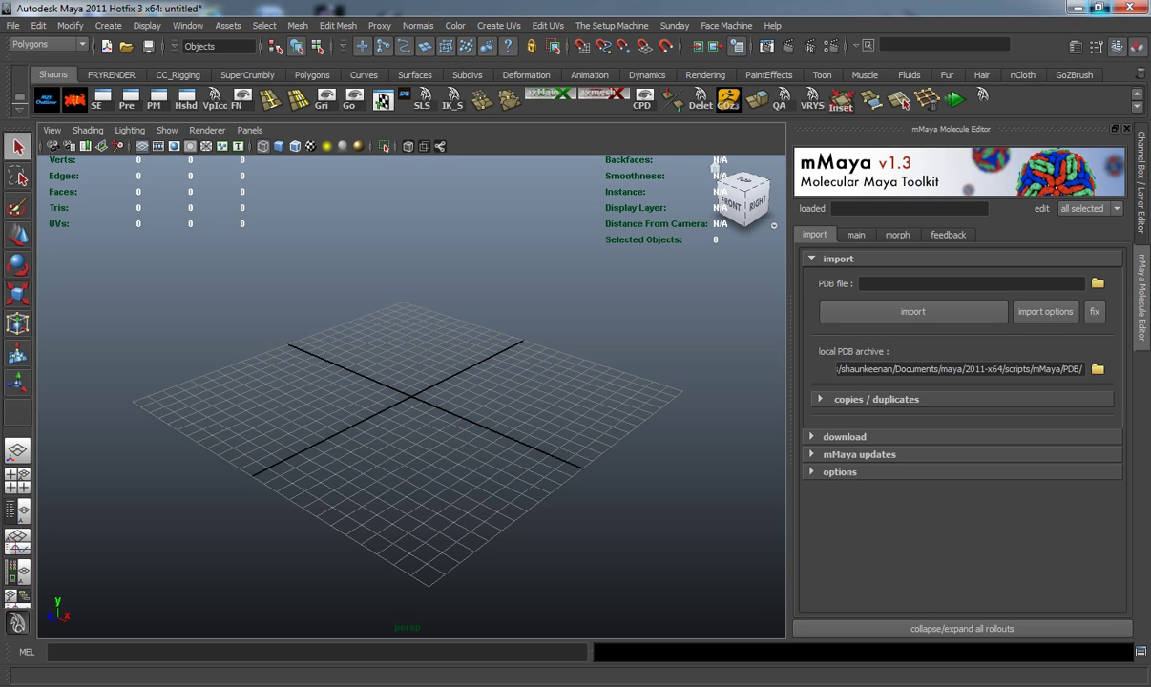
Step: Delete the install script's MEL Command from the Shauns shelf in the Shelf Editor, save all shelves and close the editor
{"action": "left_click", "coordinate": [97, 97]}
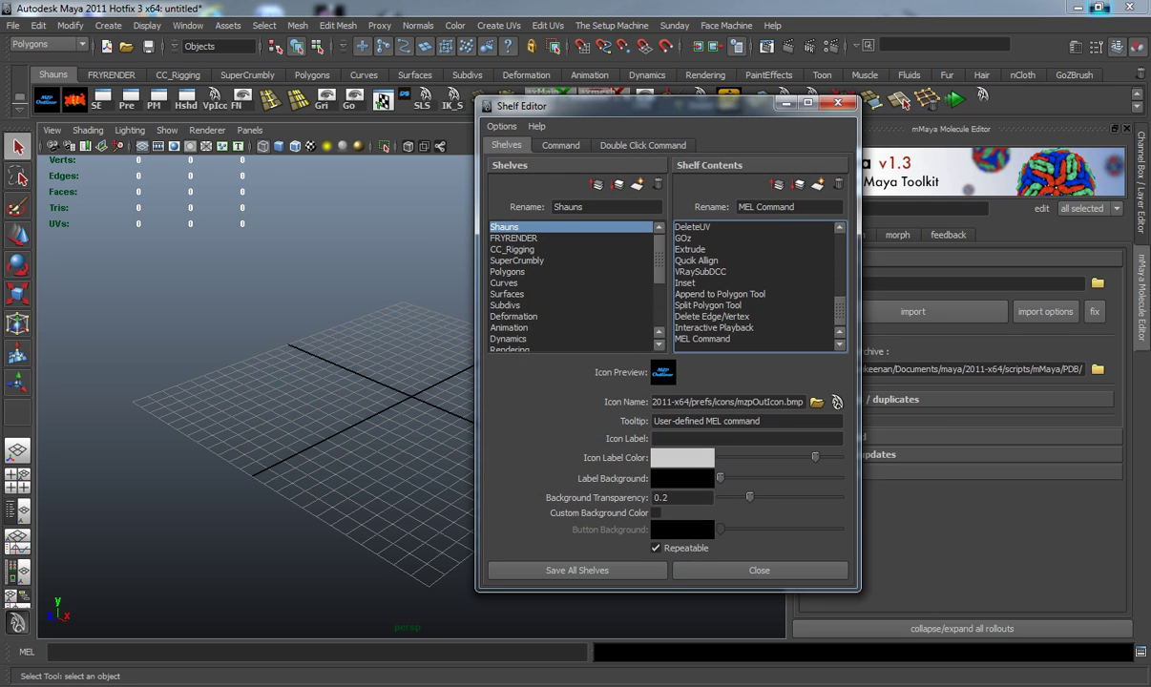
{"action": "left_click", "coordinate": [702, 339]}
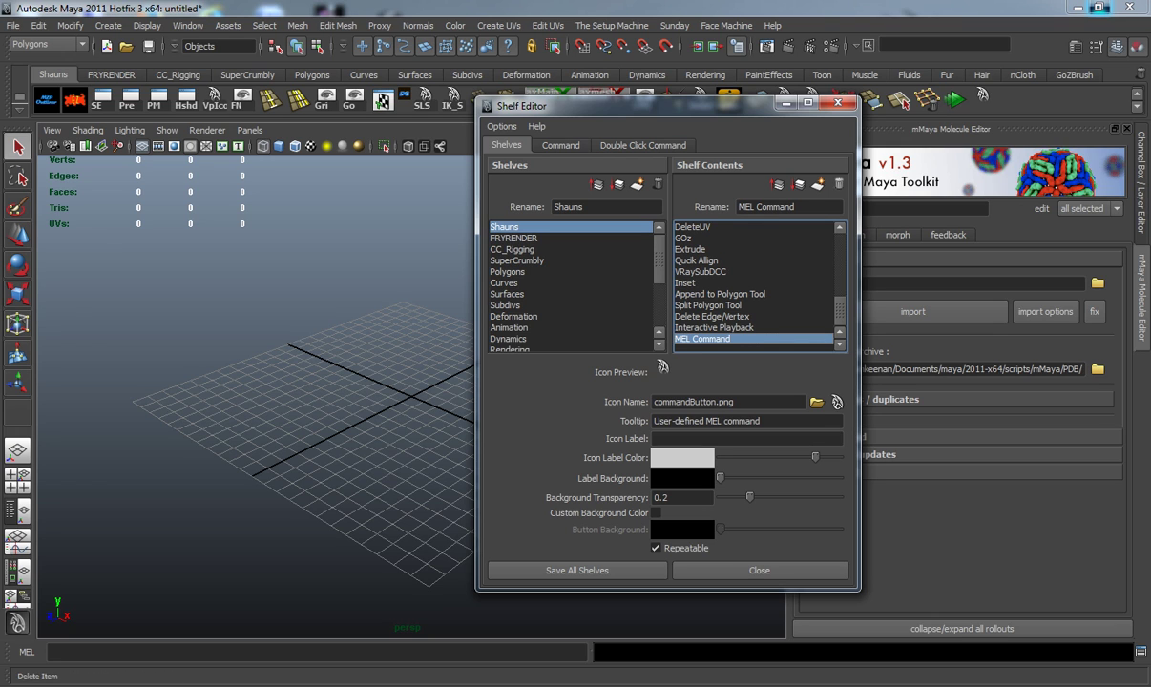
{"action": "left_click", "coordinate": [838, 184]}
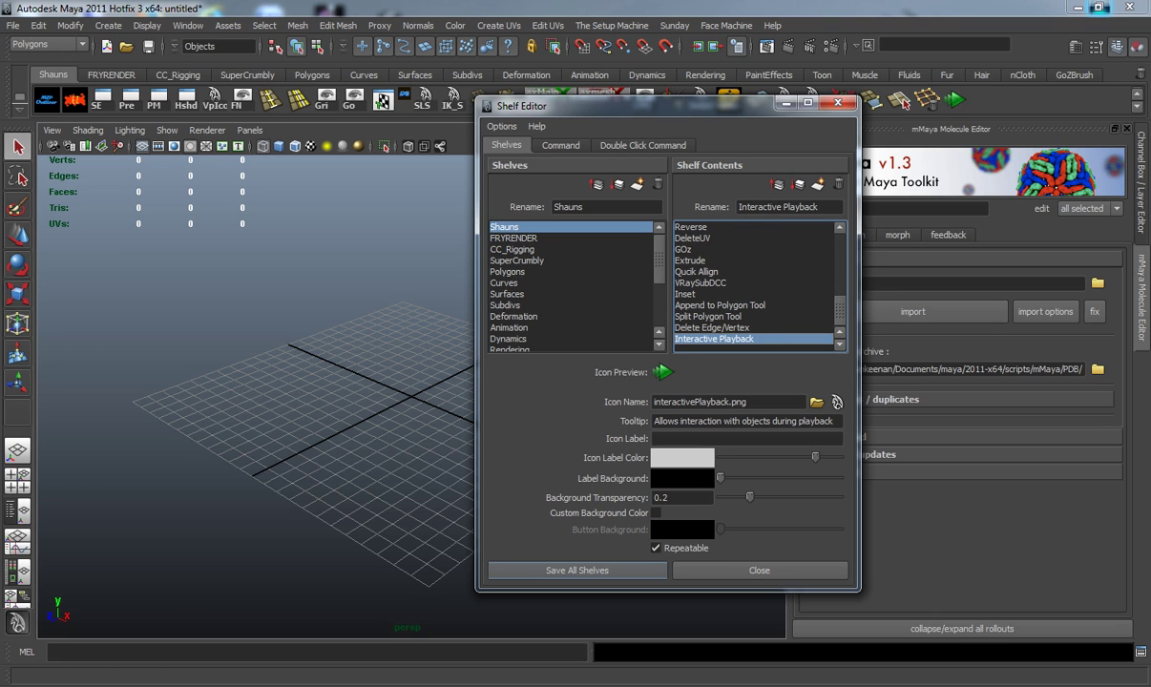
{"action": "left_click", "coordinate": [577, 569]}
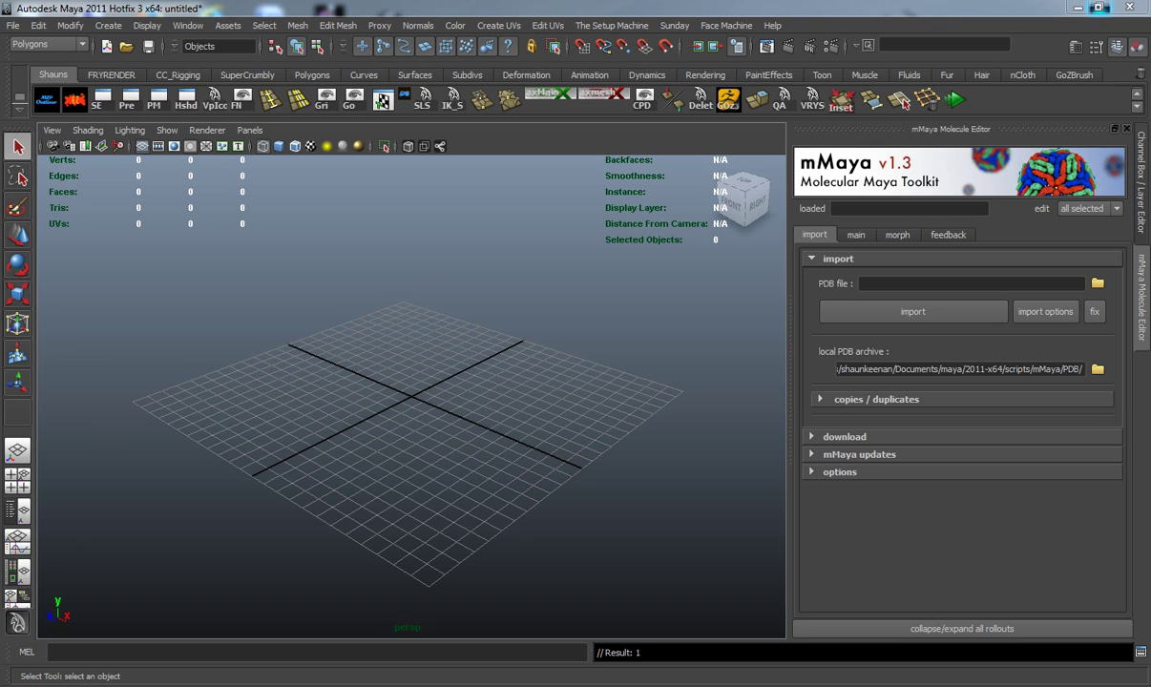
Step: In Windows Explorer, browse Maya's 2011-x64 scripts folder and open the installed mMaya folder
{"action": "left_click_drag", "start_coordinate": [1150, 124], "coordinate": [550, 74]}
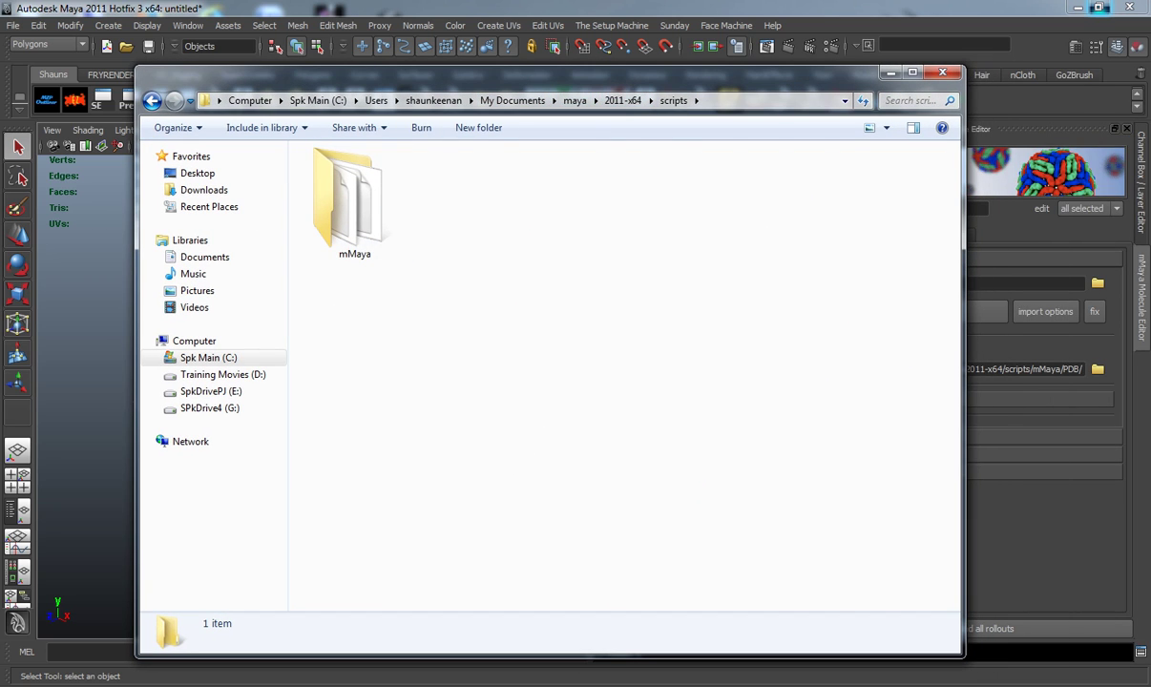
{"action": "left_click", "coordinate": [152, 100]}
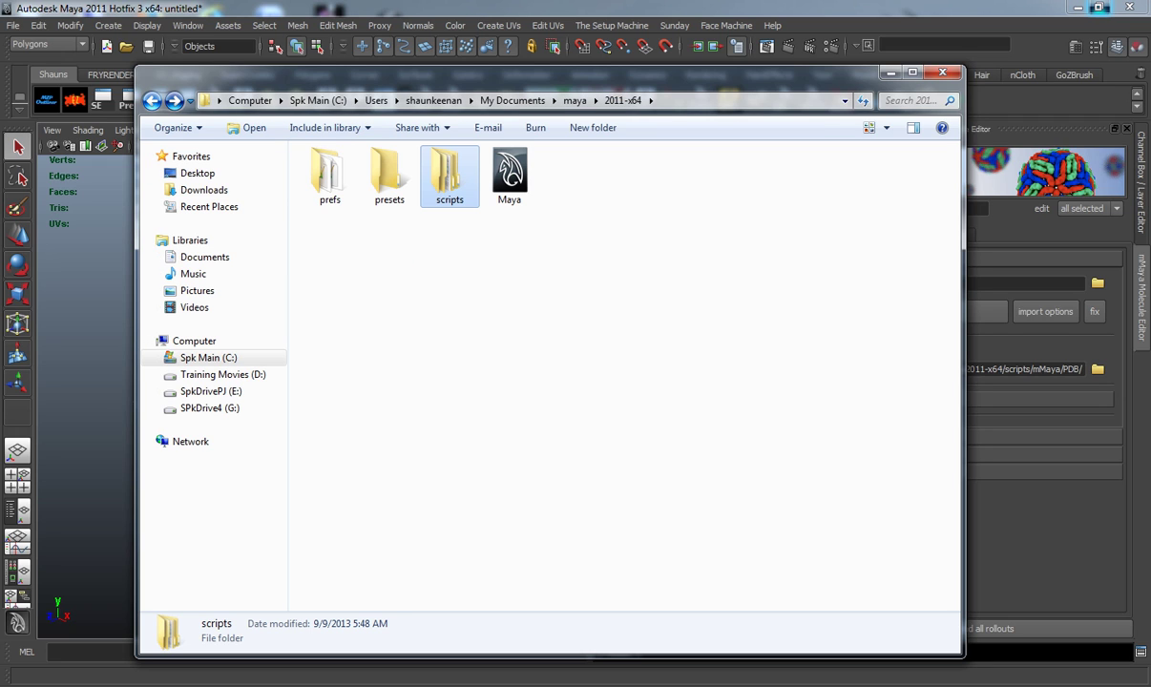
{"action": "double_click", "coordinate": [449, 177]}
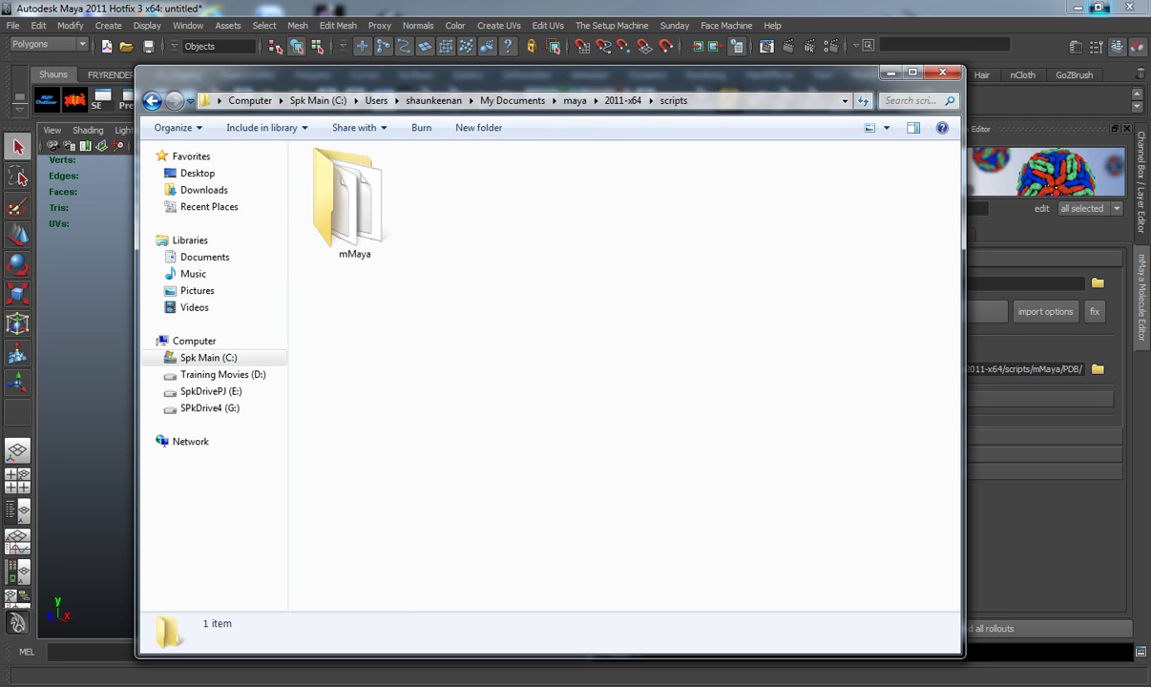
{"action": "double_click", "coordinate": [353, 204]}
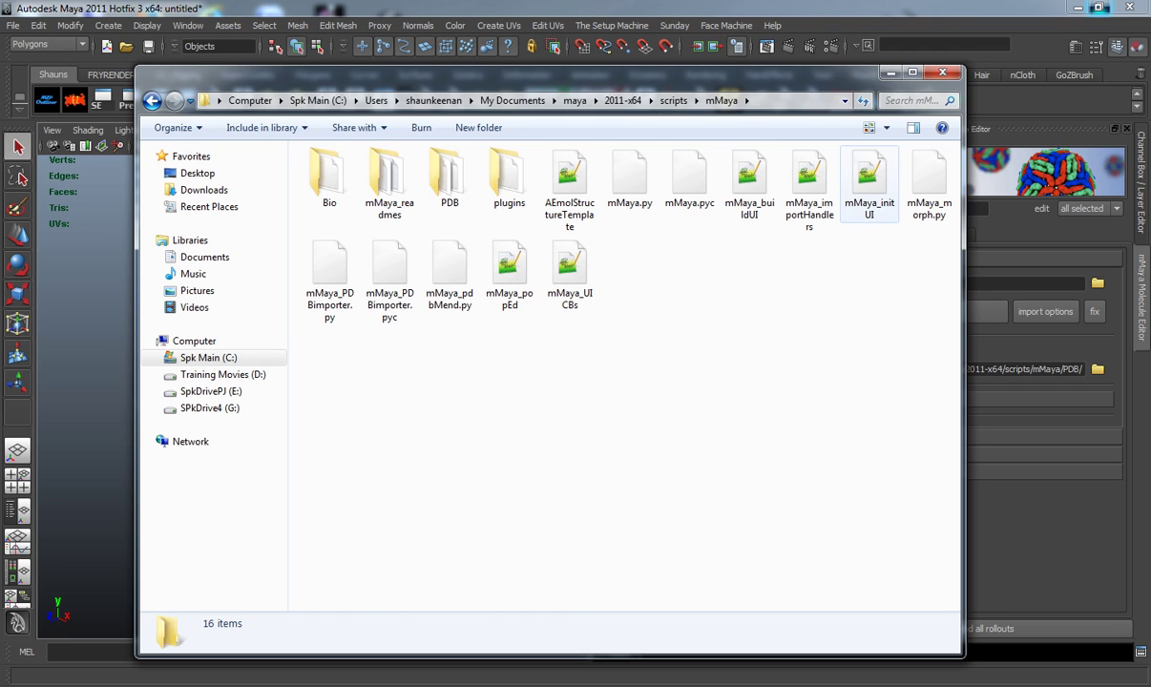
Step: Inspect the mMaya_initUI script's file name without renaming it and close the folder window
{"action": "right_click", "coordinate": [867, 213]}
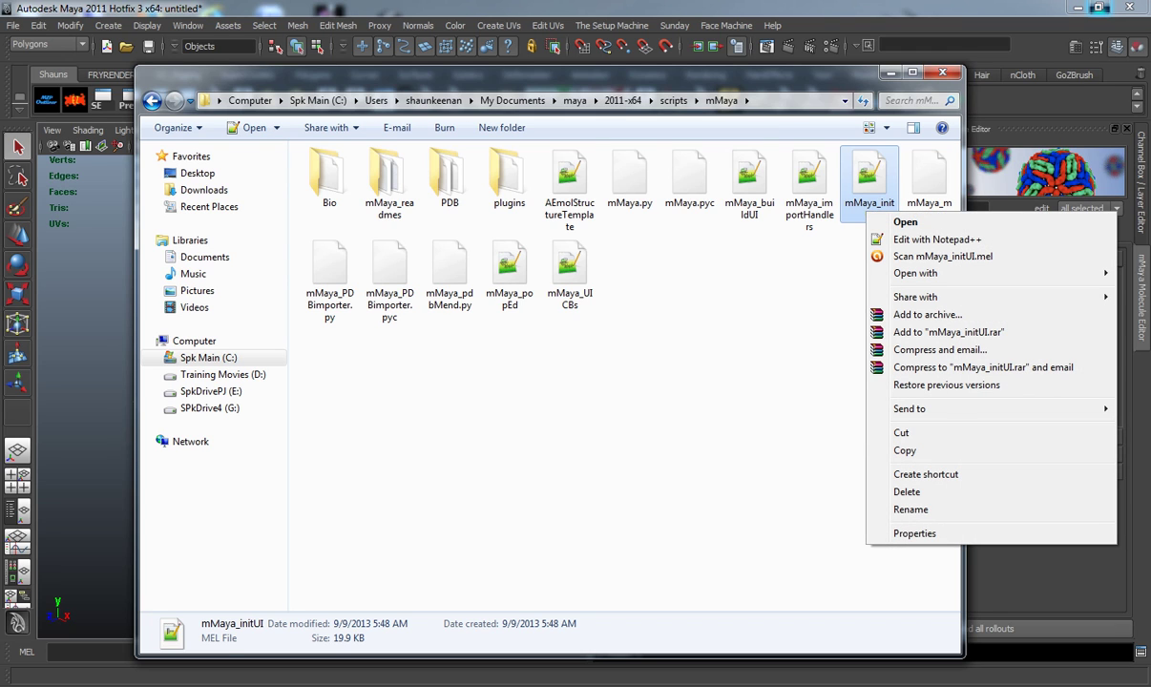
{"action": "key", "text": "Escape"}
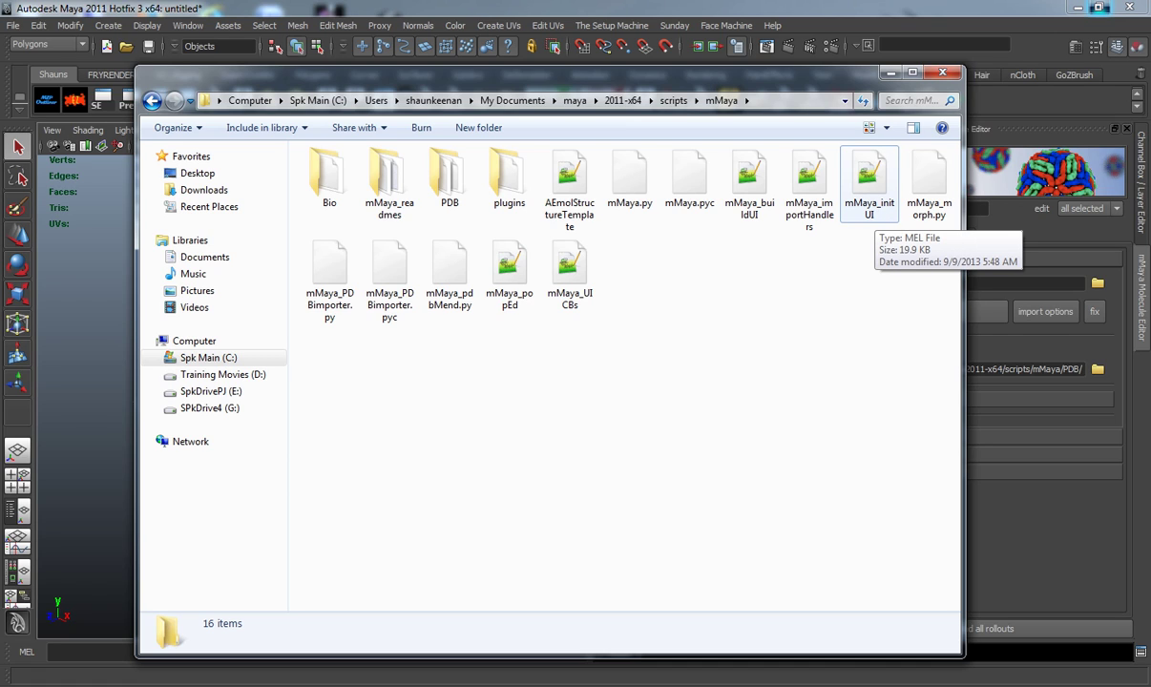
{"action": "right_click", "coordinate": [869, 196]}
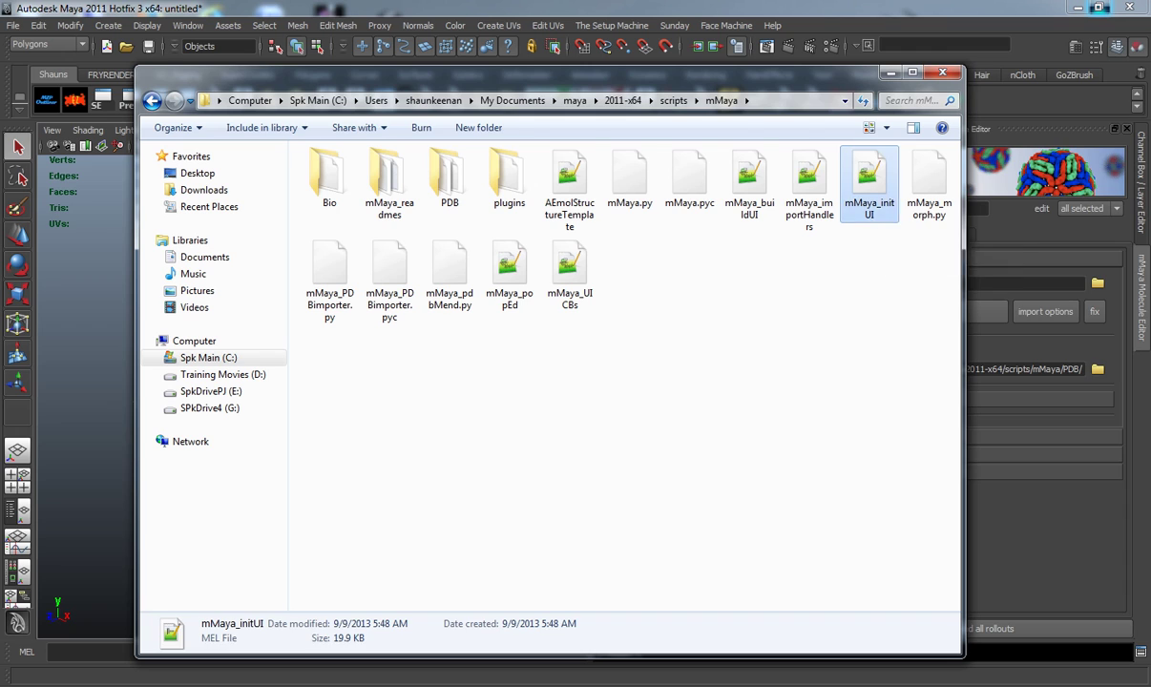
{"action": "left_click", "coordinate": [914, 491]}
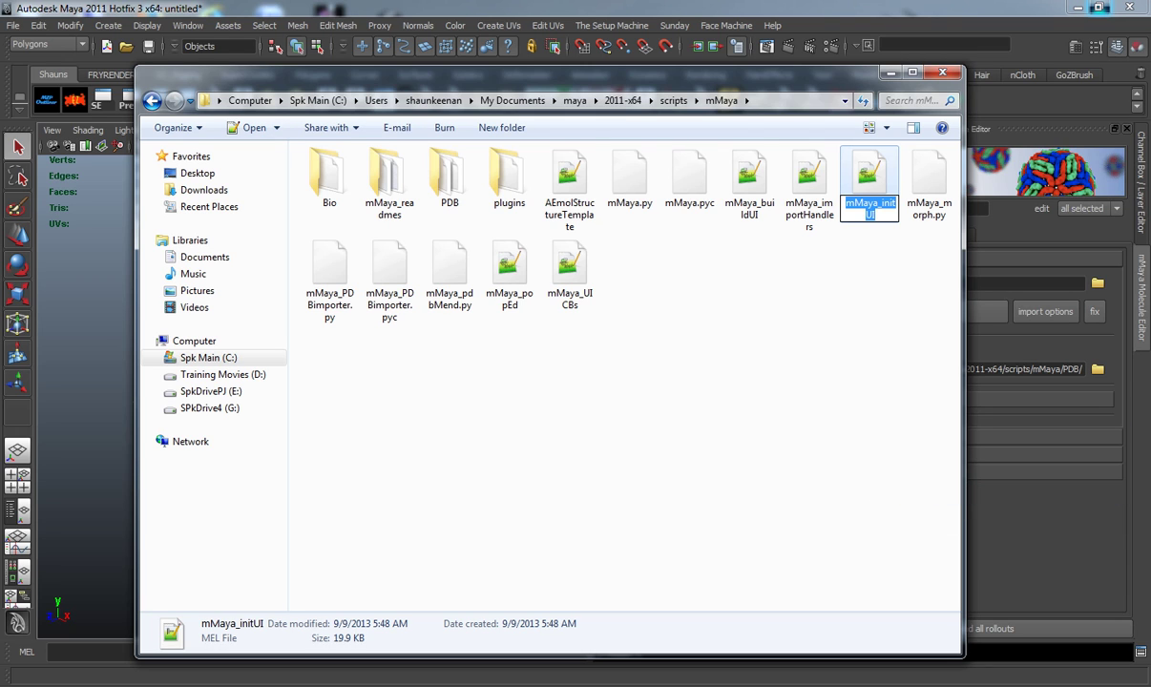
{"action": "key", "text": "Escape"}
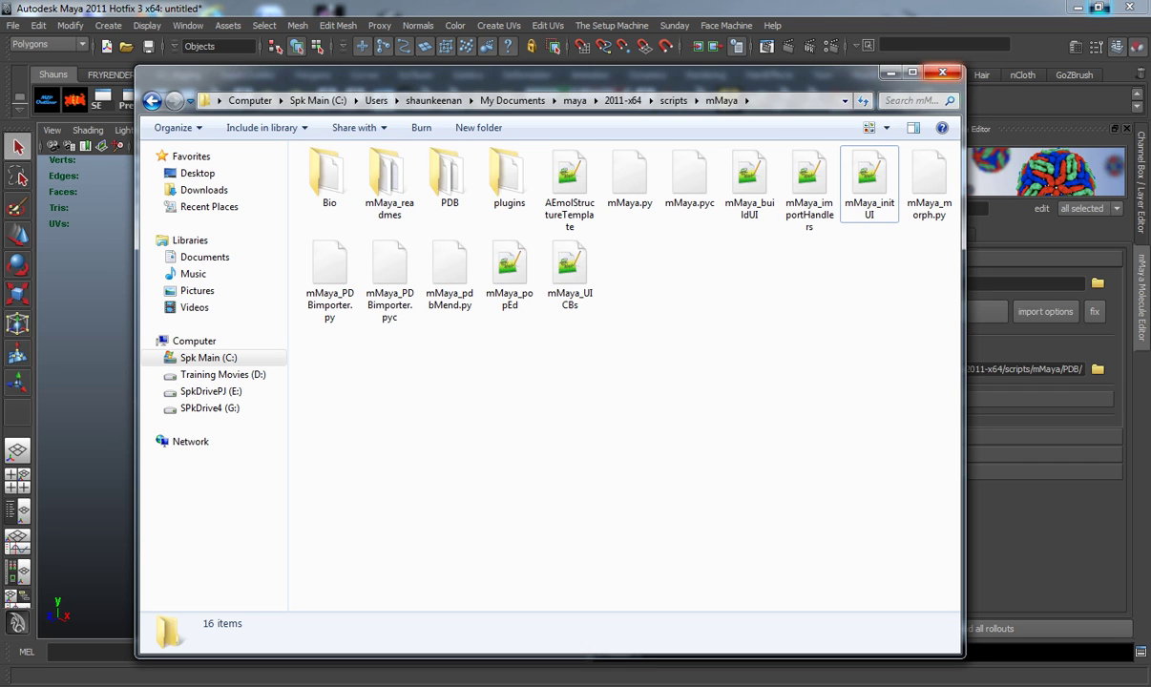
{"action": "left_click", "coordinate": [941, 73]}
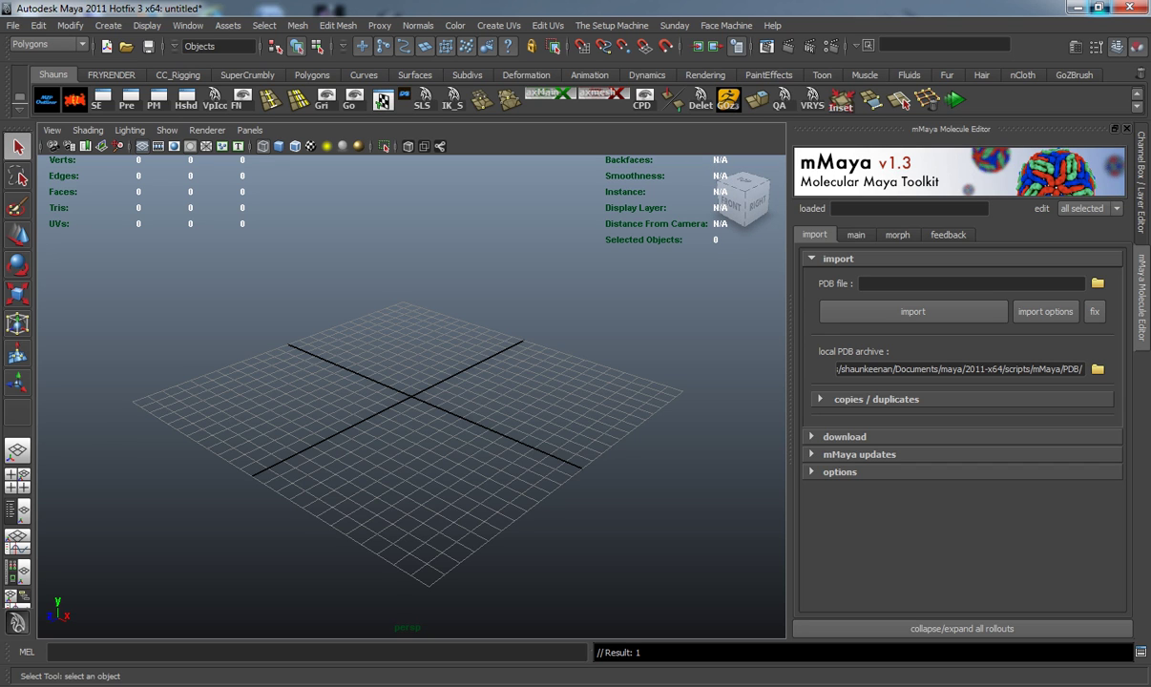
{"action": "mouse_move", "coordinate": [411, 396]}
{"action": "left_mouse_down", "text": "alt"}
{"action": "mouse_move", "coordinate": [424, 401]}
{"action": "mouse_move", "coordinate": [415, 415]}
{"action": "left_mouse_up", "text": "alt"}
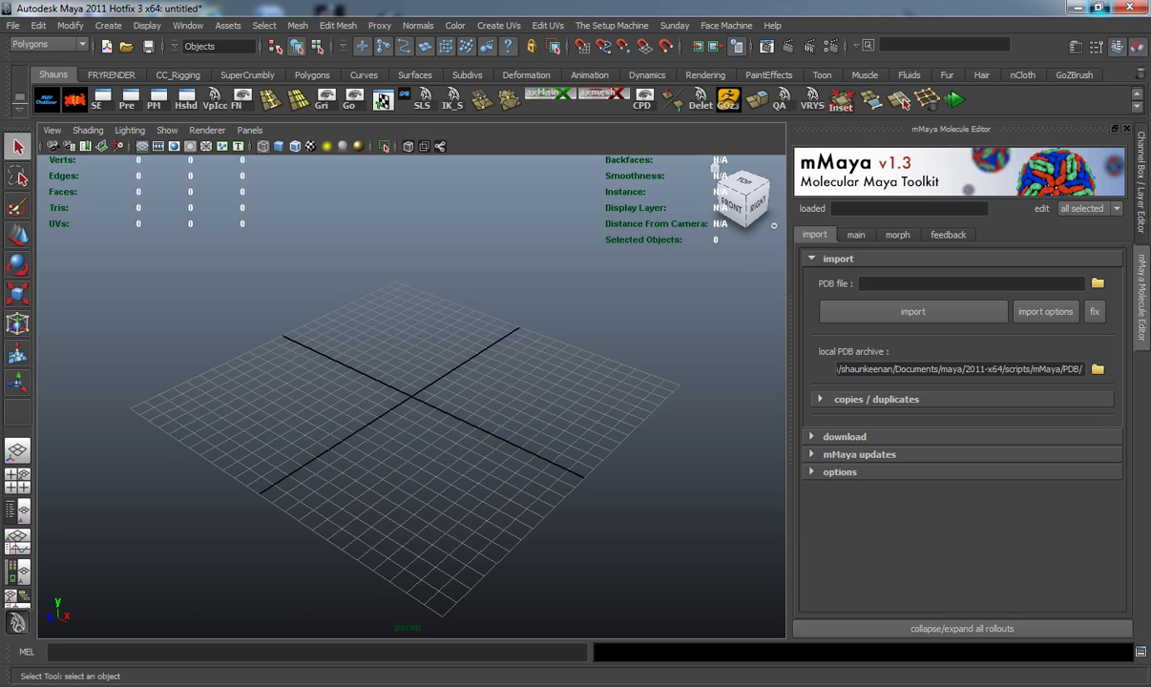
{"action": "left_click_drag", "start_coordinate": [411, 396], "coordinate": [478, 372], "text": "alt"}
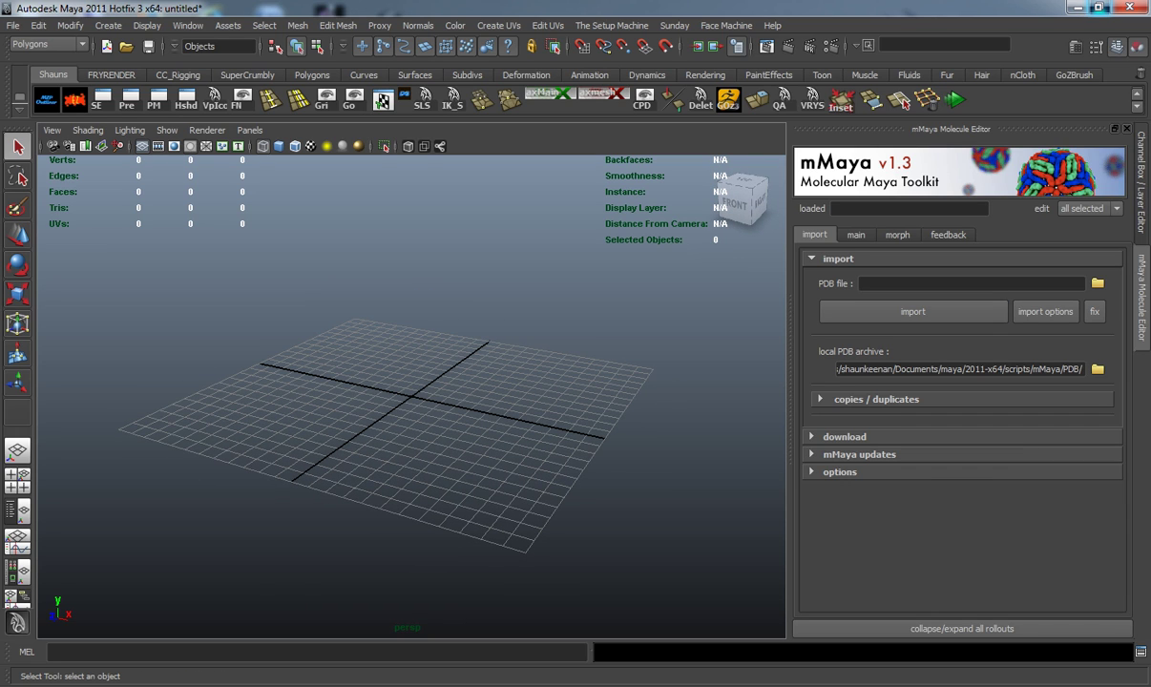
{"action": "left_click_drag", "start_coordinate": [411, 396], "coordinate": [410, 425], "text": "alt"}
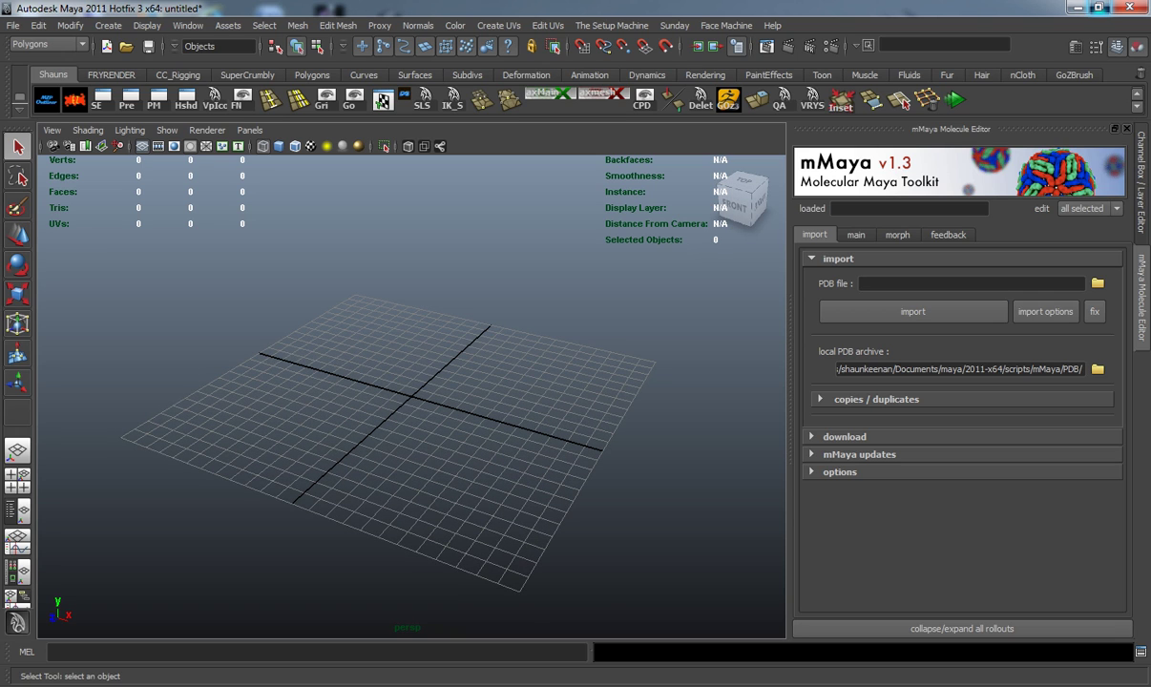